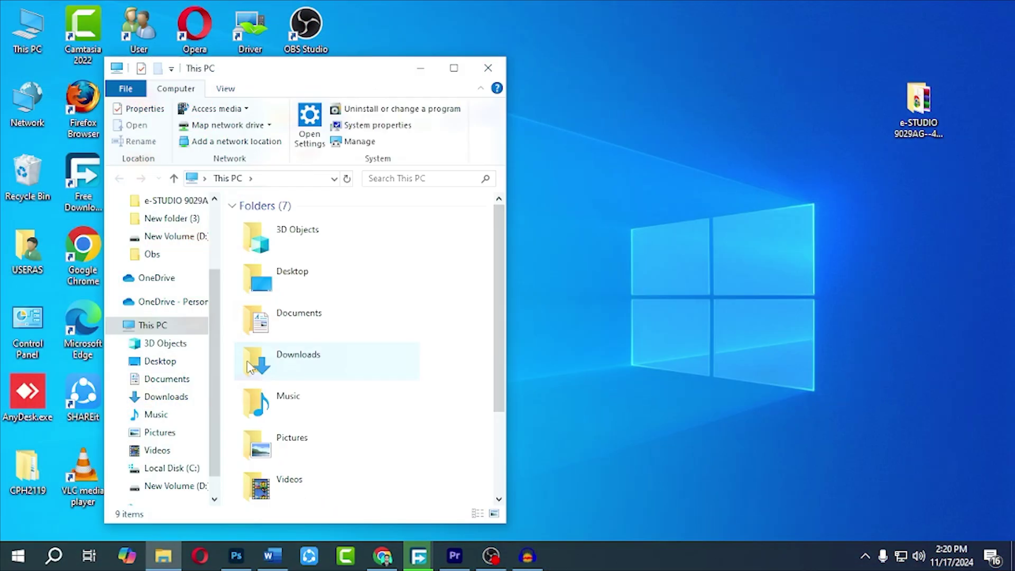
Browse Downloads, then open the desktop e-STUDIO 9029AG folder with the driver archive and Password.pdf.
{"action": "left_click", "coordinate": [175, 396]}
{"action": "left_click", "coordinate": [381, 338]}
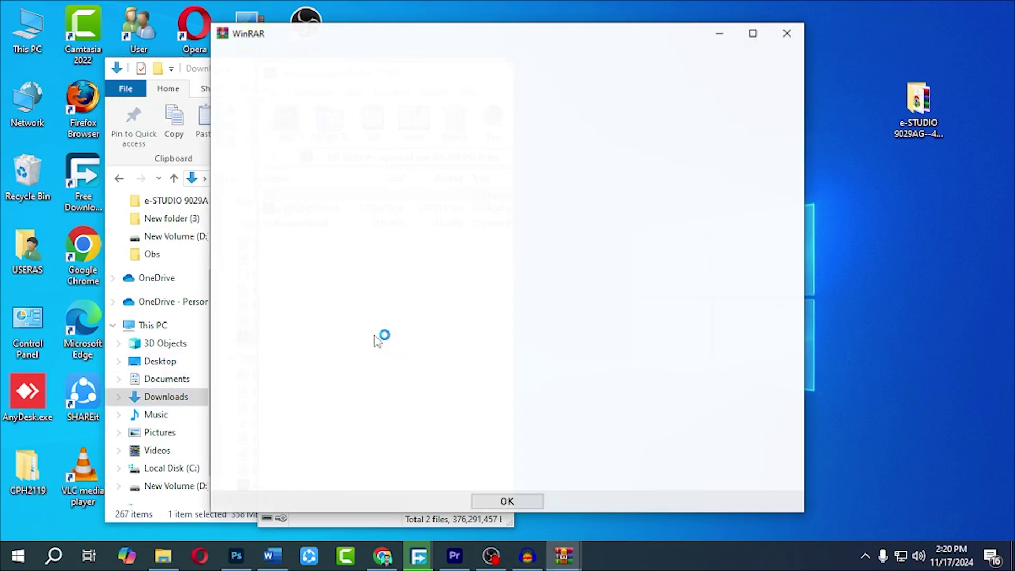
{"action": "left_click", "coordinate": [787, 34]}
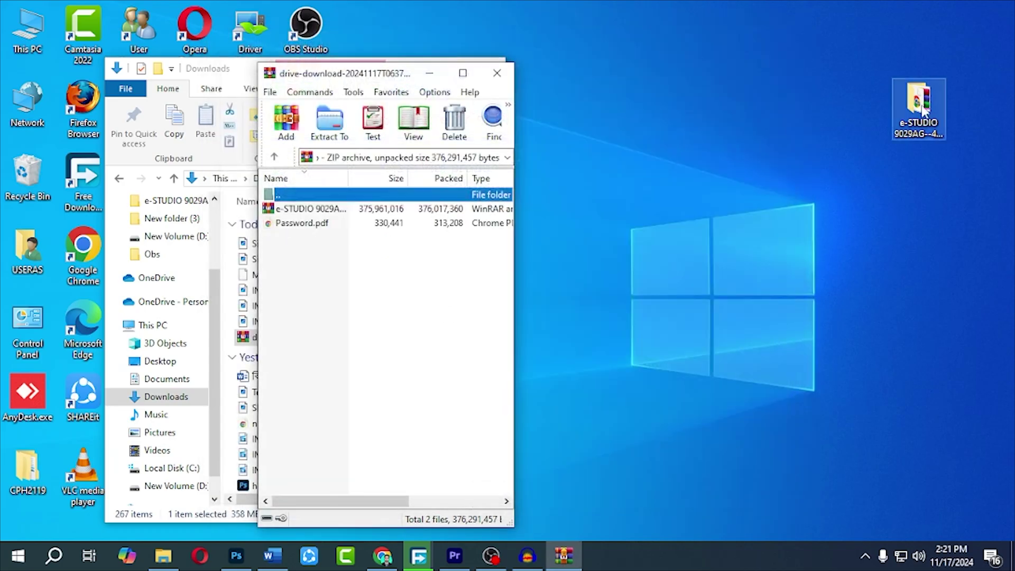
{"action": "double_click", "coordinate": [918, 103]}
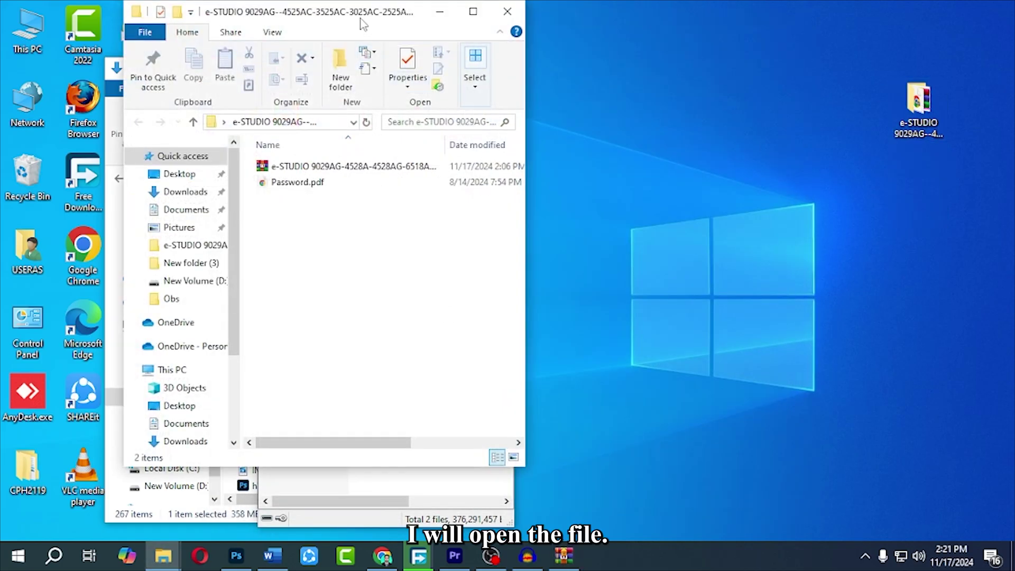
{"action": "left_click_drag", "start_coordinate": [363, 23], "coordinate": [612, 85]}
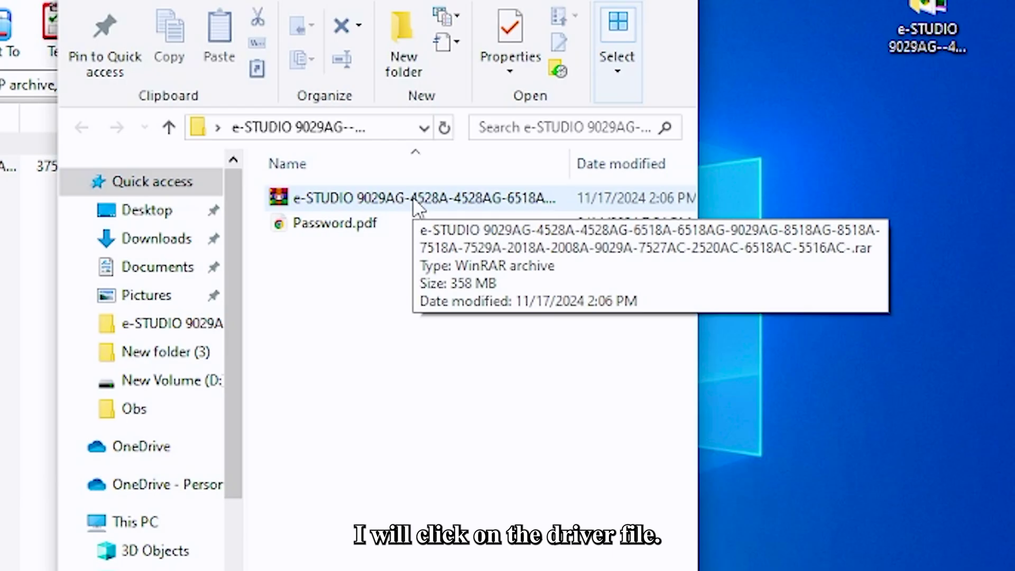
Open the driver RAR in WinRAR and its inner e-STUDIO folder, selecting the e-STUDIO_CSW2 application.
{"action": "double_click", "coordinate": [416, 206]}
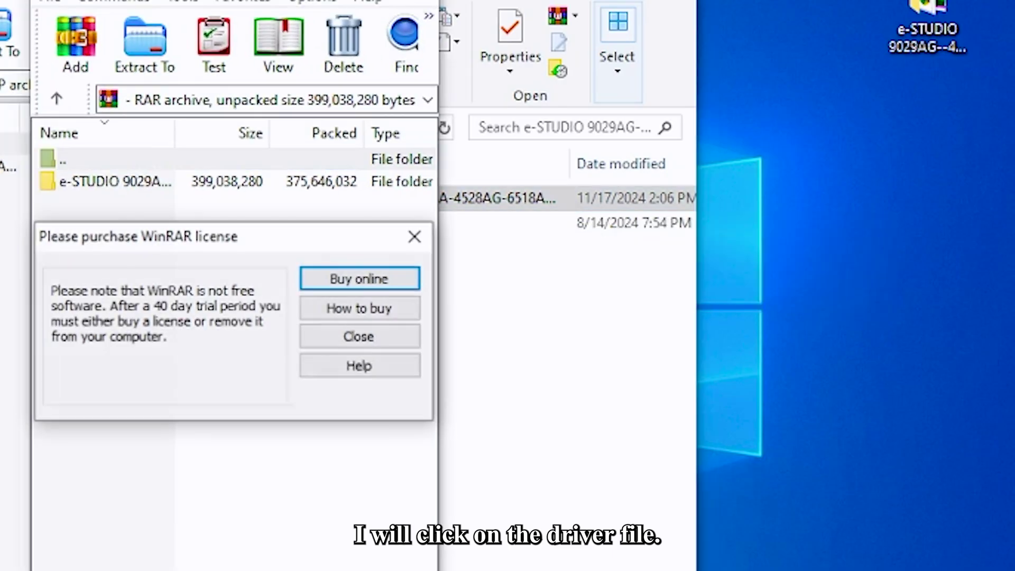
{"action": "left_click", "coordinate": [367, 332]}
{"action": "left_click_drag", "start_coordinate": [232, 0], "coordinate": [731, 0]}
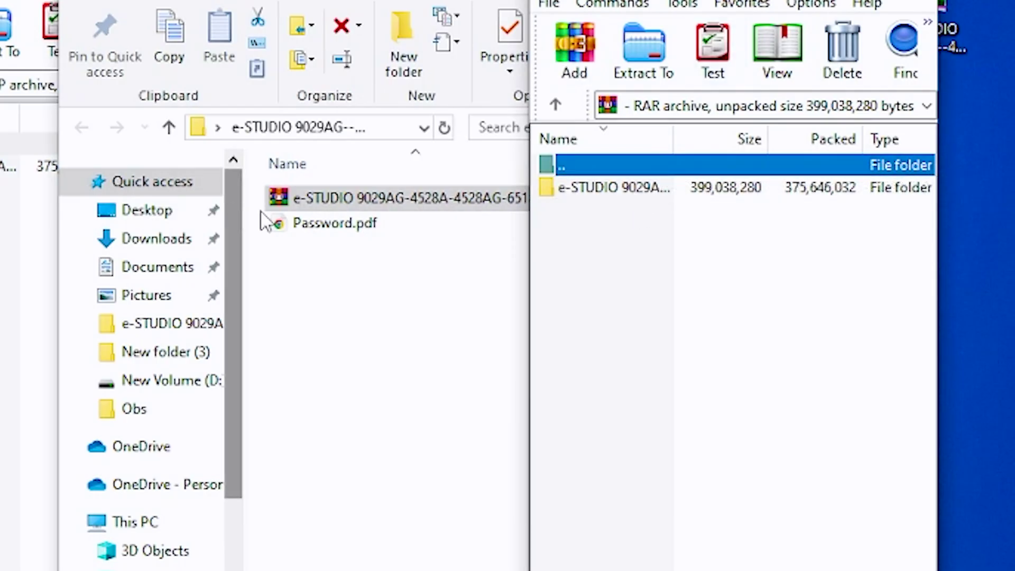
{"action": "left_click", "coordinate": [355, 226]}
{"action": "left_click", "coordinate": [794, 321]}
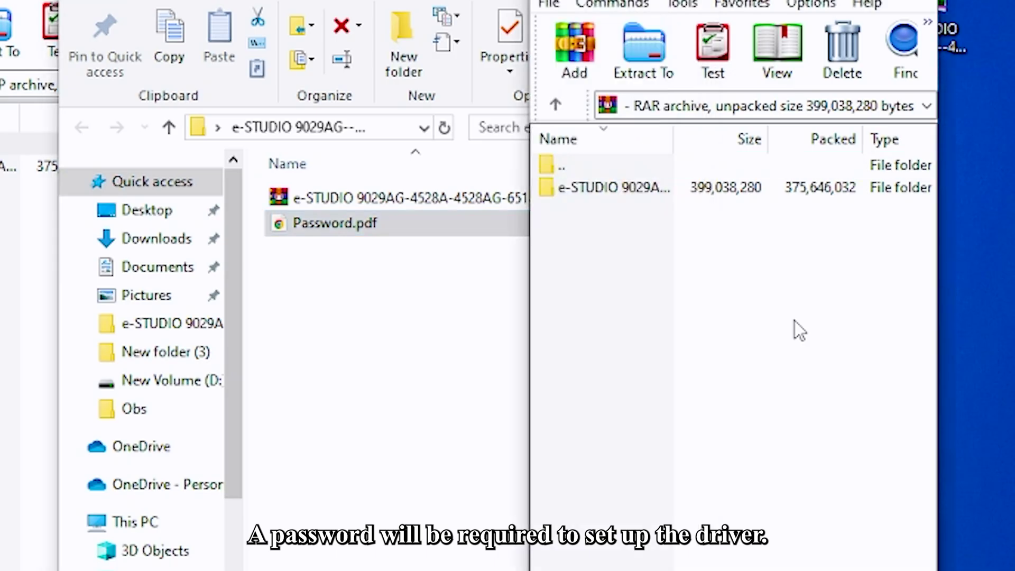
{"action": "double_click", "coordinate": [705, 192]}
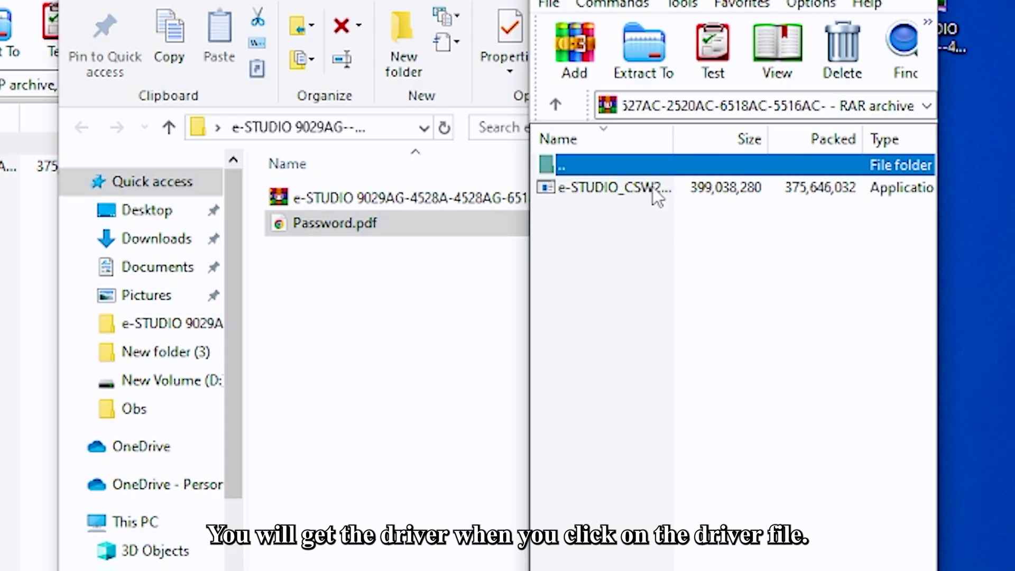
{"action": "left_click", "coordinate": [629, 190]}
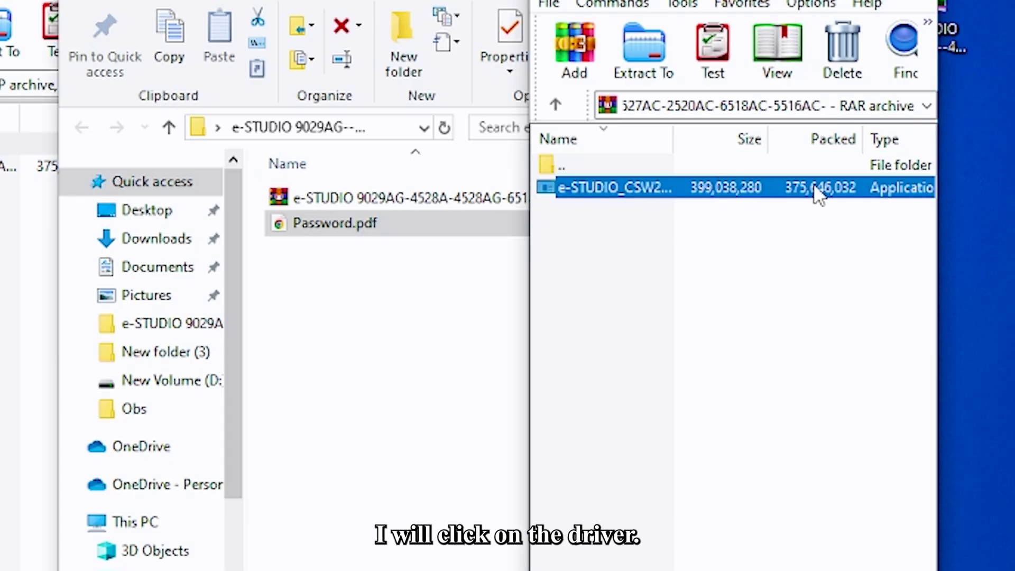
Run e-STUDIO_CSW2 from the archive, entering the archive password with Show password unchecked.
{"action": "double_click", "coordinate": [793, 199]}
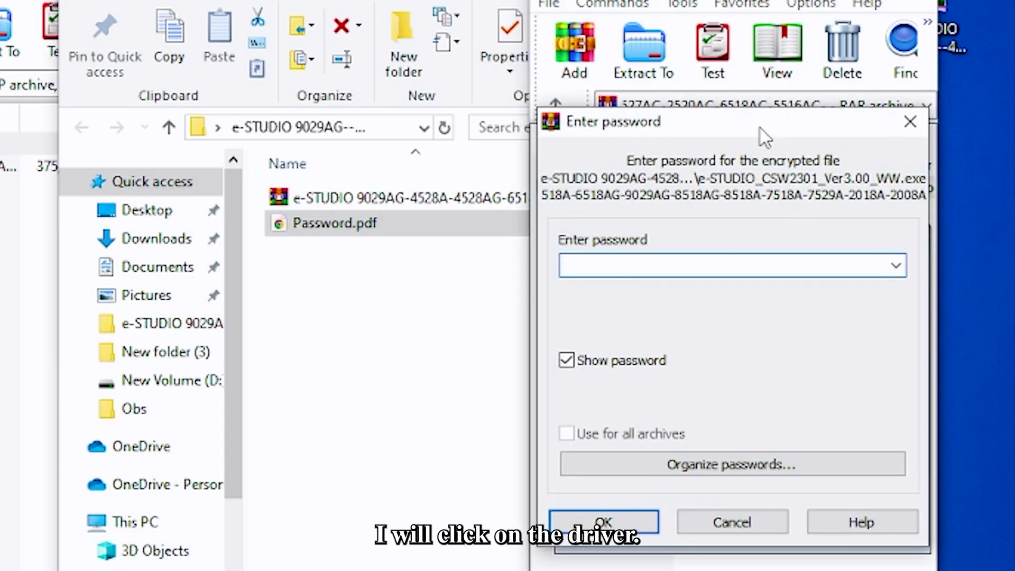
{"action": "left_click_drag", "start_coordinate": [764, 138], "coordinate": [582, 0]}
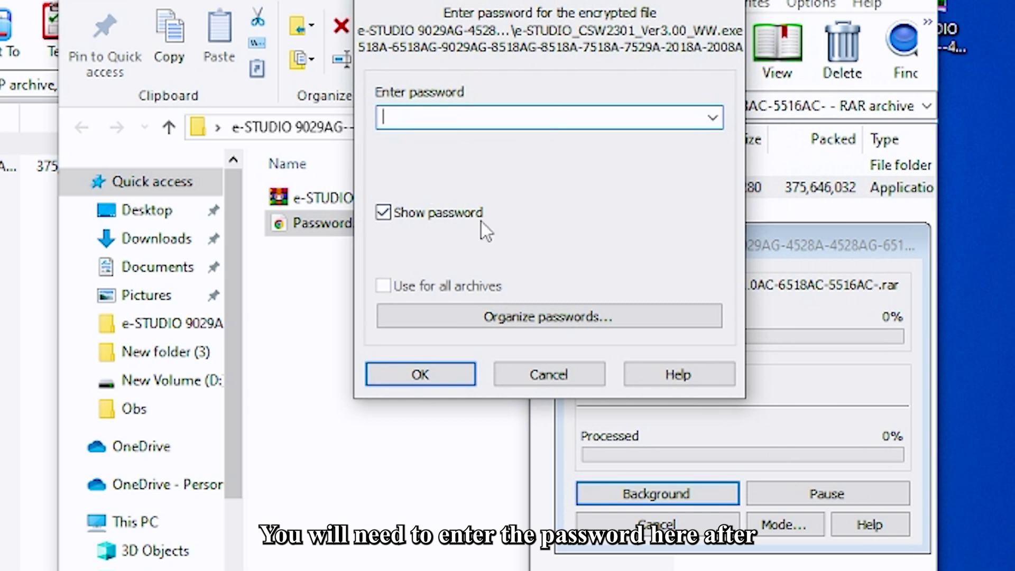
{"action": "type", "text": "45672"}
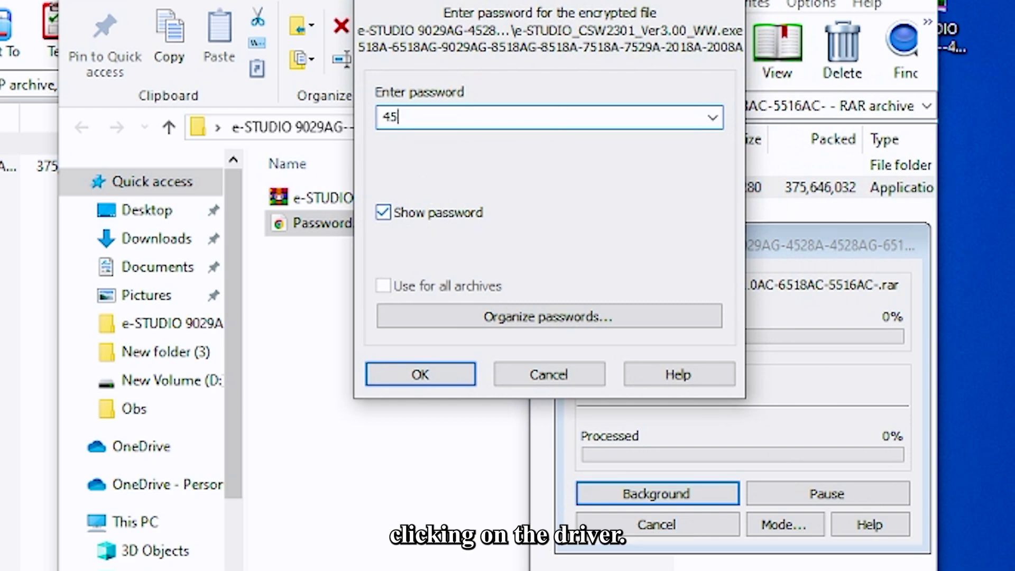
{"action": "left_click", "coordinate": [383, 213]}
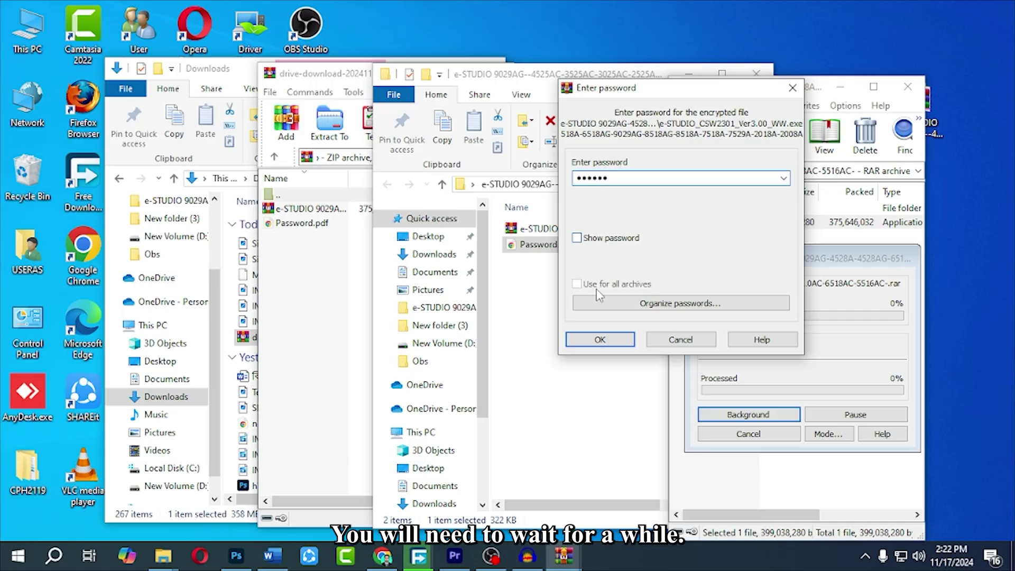
{"action": "left_click", "coordinate": [599, 340]}
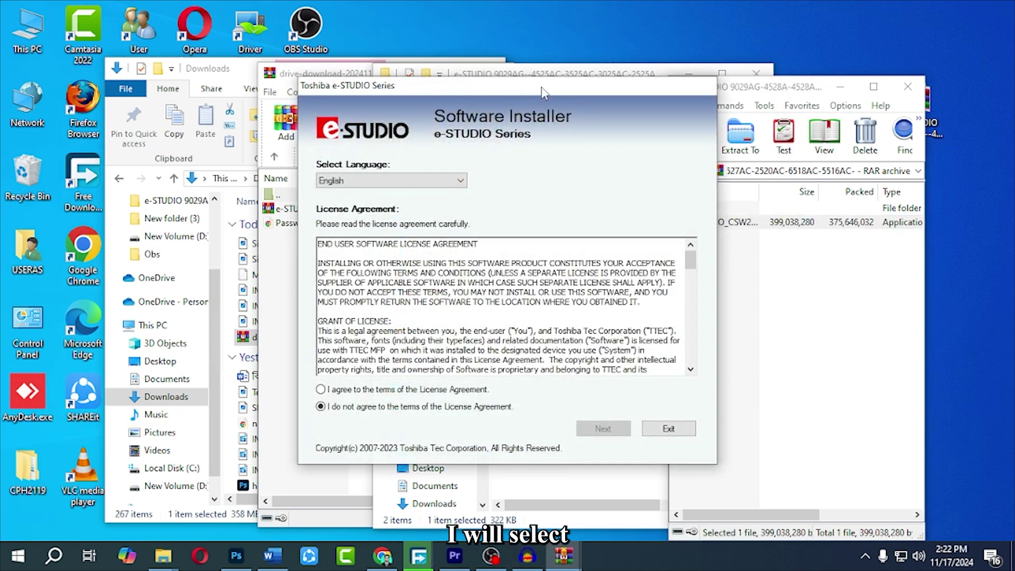
Agree to the License Agreement terms and continue to the install-type menu.
{"action": "left_click_drag", "start_coordinate": [541, 85], "coordinate": [736, 59]}
{"action": "left_click", "coordinate": [516, 362]}
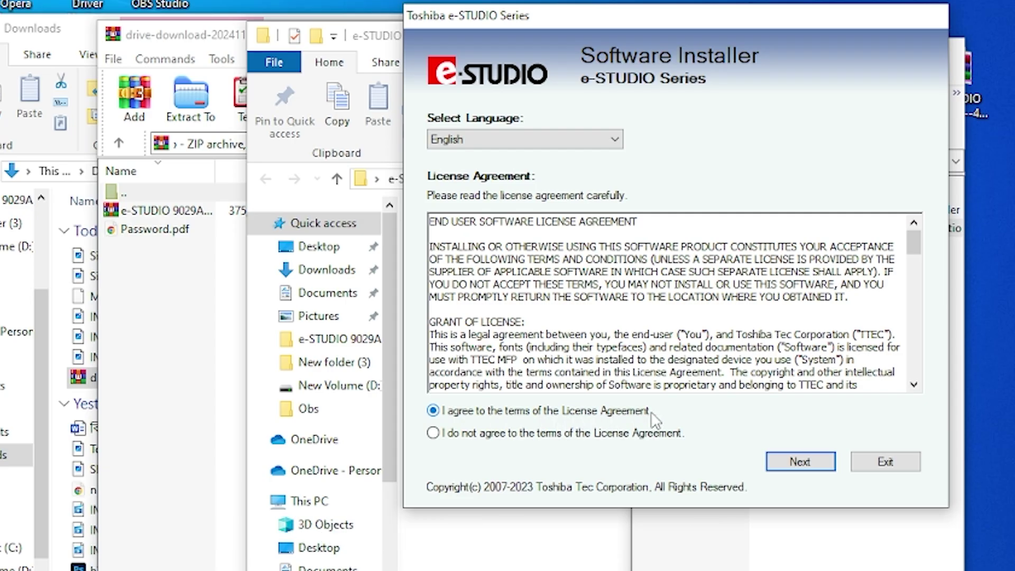
{"action": "left_click", "coordinate": [799, 462]}
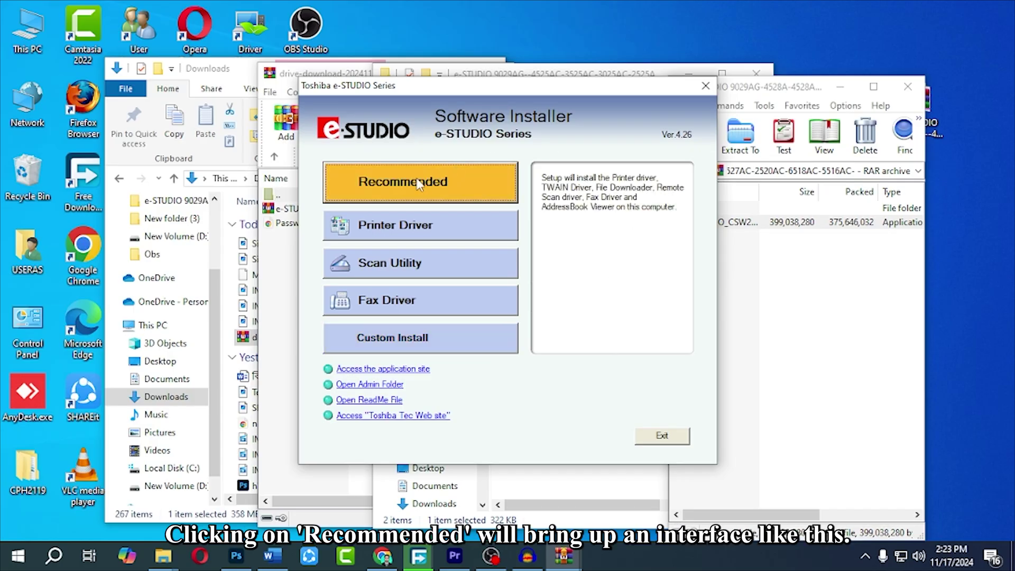
Choose the Recommended install with USB Port and start installing the components.
{"action": "left_click", "coordinate": [419, 183]}
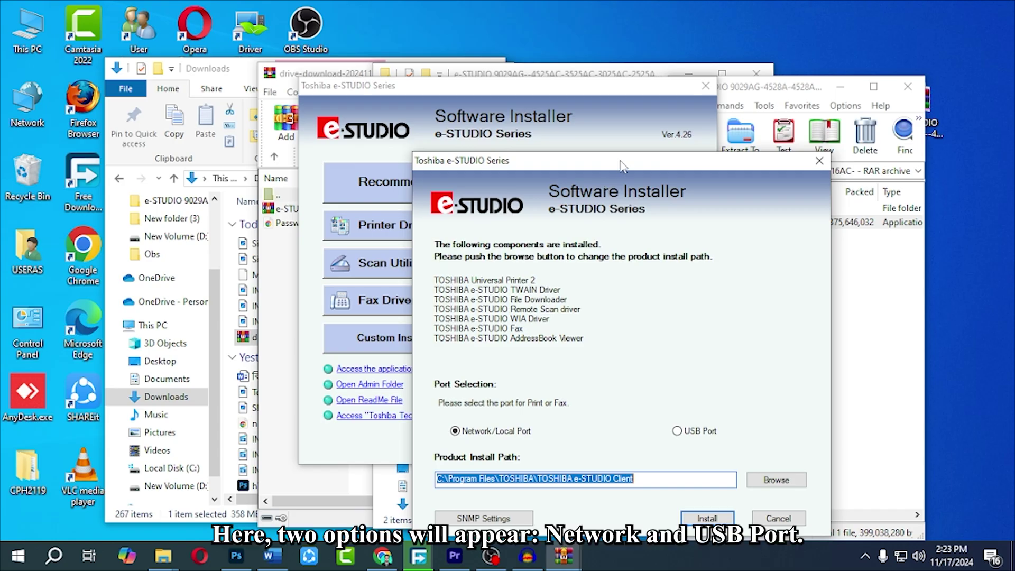
{"action": "left_click_drag", "start_coordinate": [623, 166], "coordinate": [507, 46]}
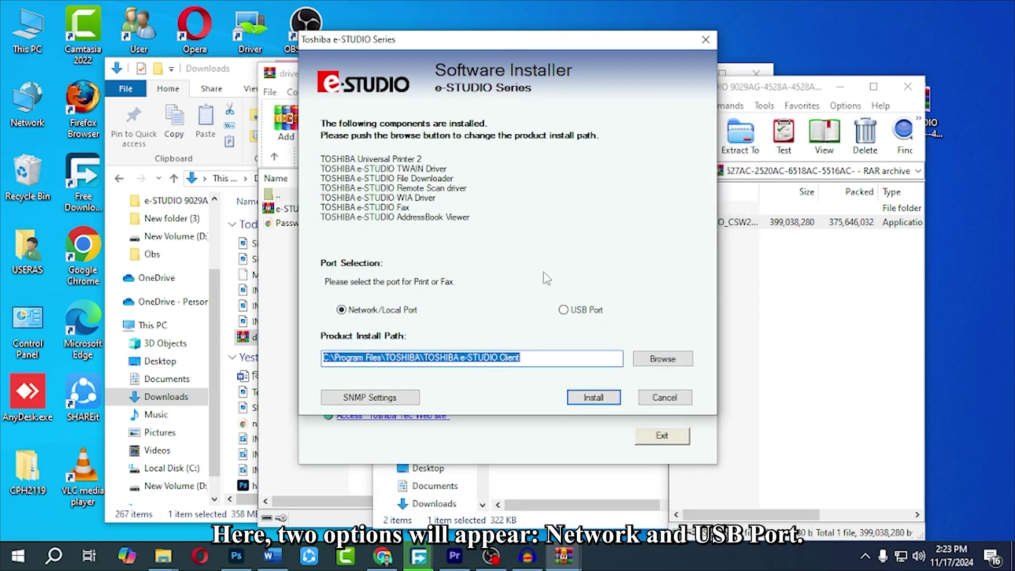
{"action": "left_click", "coordinate": [563, 310]}
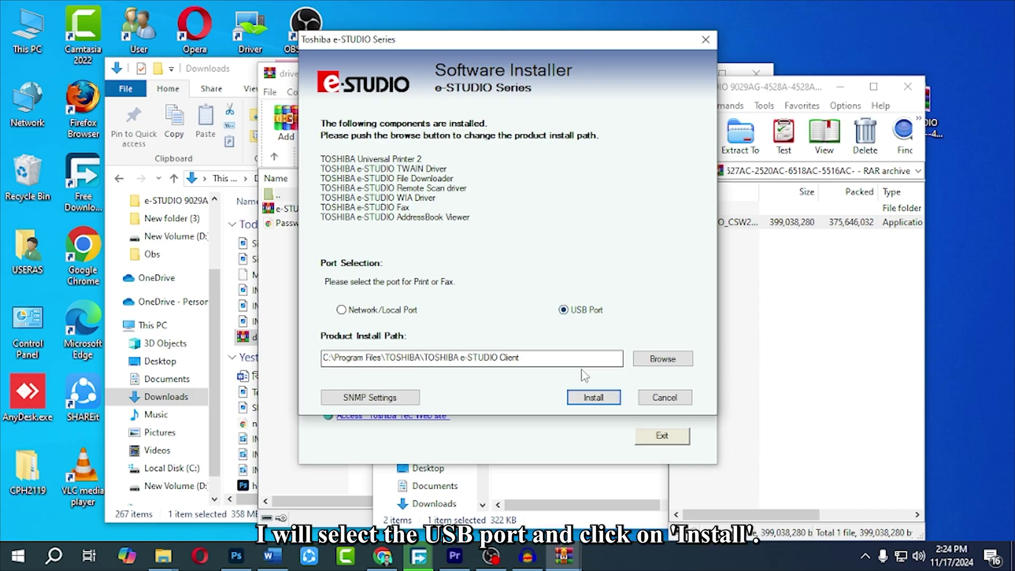
{"action": "left_click", "coordinate": [593, 398]}
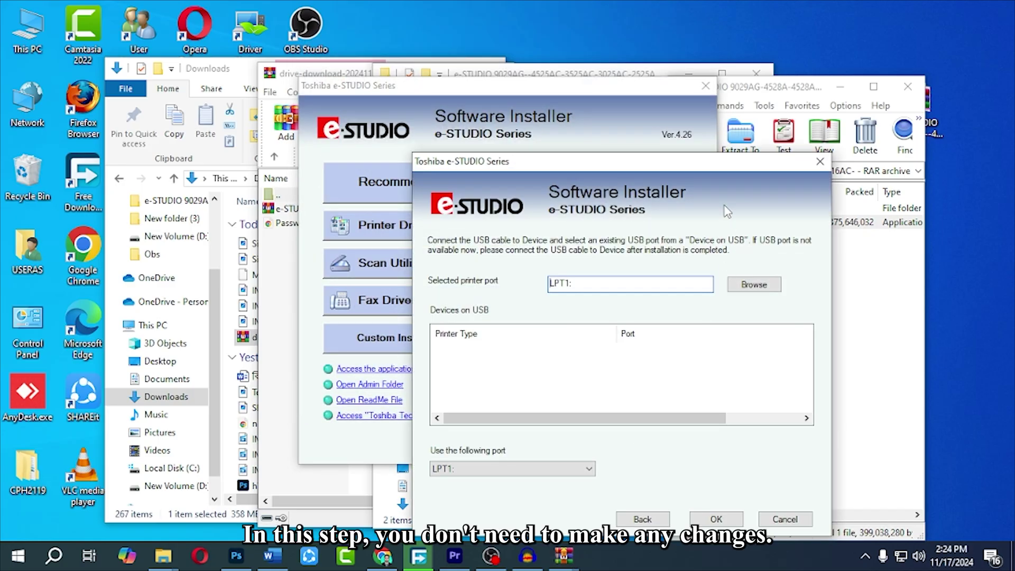
{"action": "left_click_drag", "start_coordinate": [708, 183], "coordinate": [681, 69]}
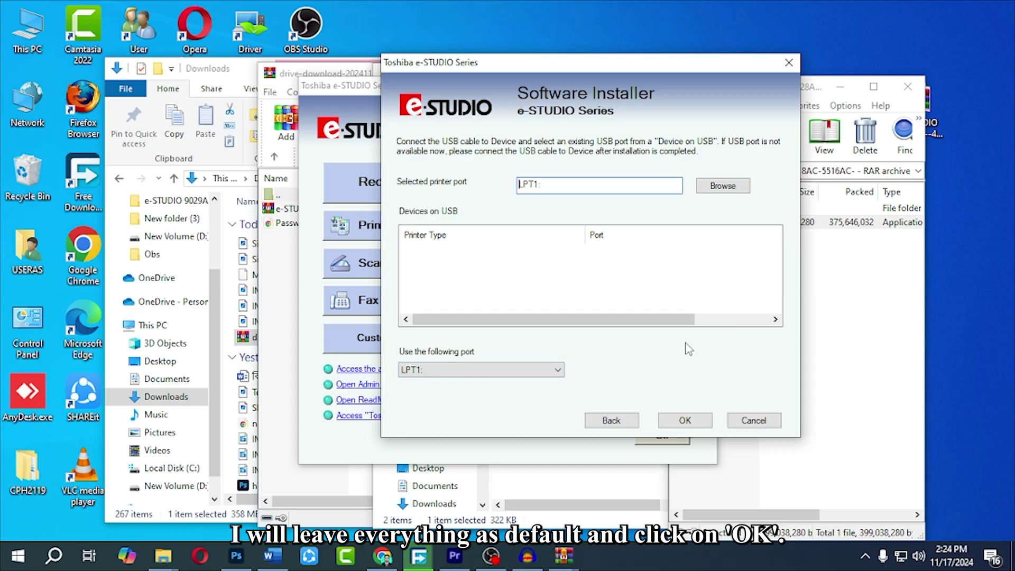
Keep LPT1: as the printer port and continue until the default-printer question appears.
{"action": "left_click", "coordinate": [685, 421]}
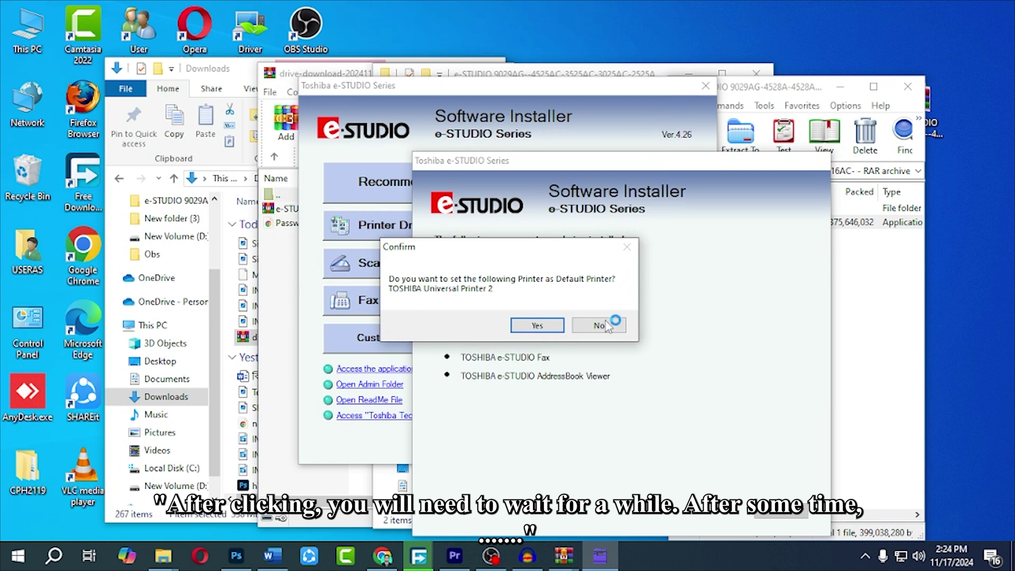
{"action": "left_click_drag", "start_coordinate": [544, 247], "coordinate": [661, 173]}
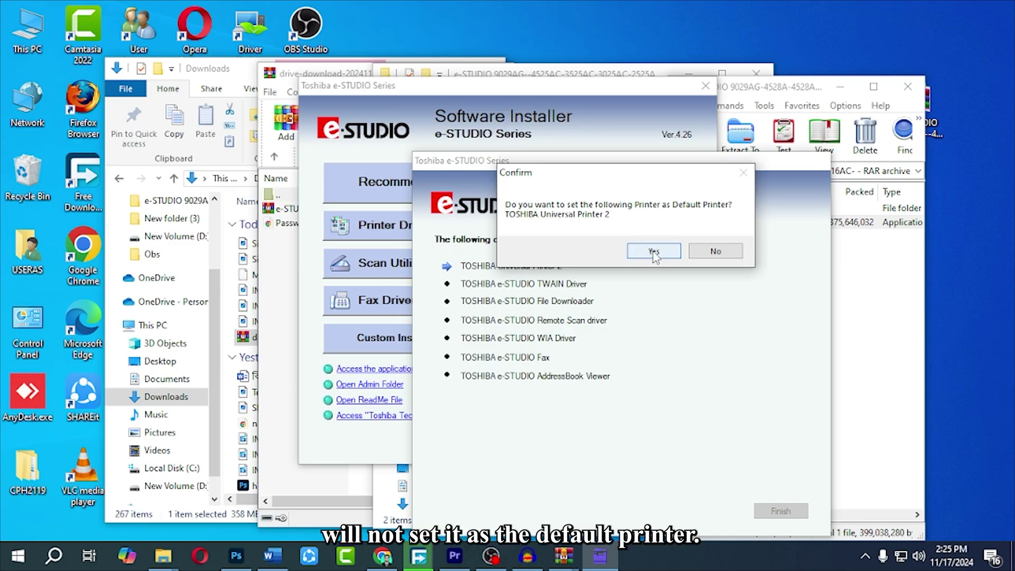
Decline making TOSHIBA Universal Printer 2 the default, then finish and exit the installer.
{"action": "left_click", "coordinate": [715, 253]}
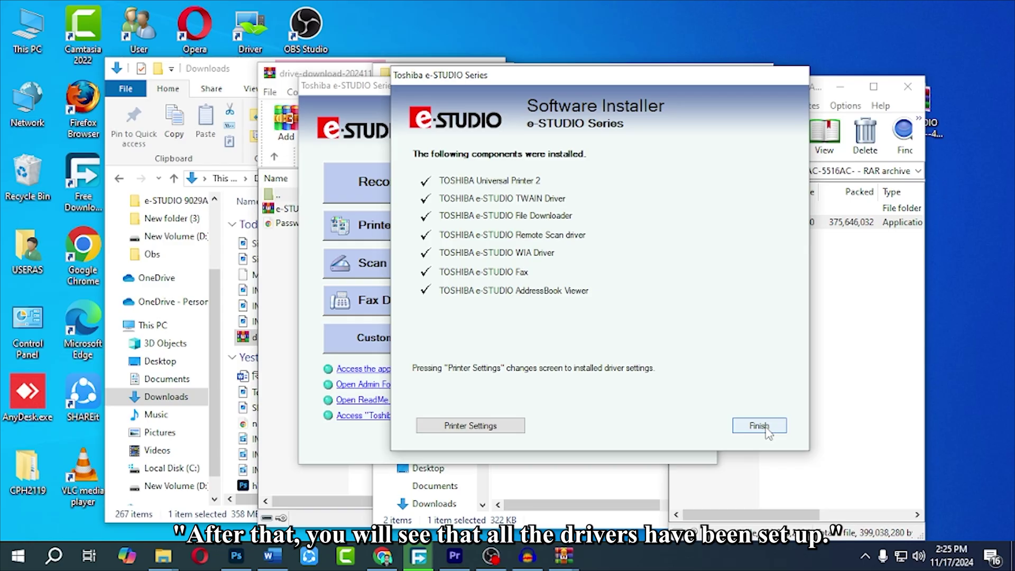
{"action": "left_click", "coordinate": [758, 426]}
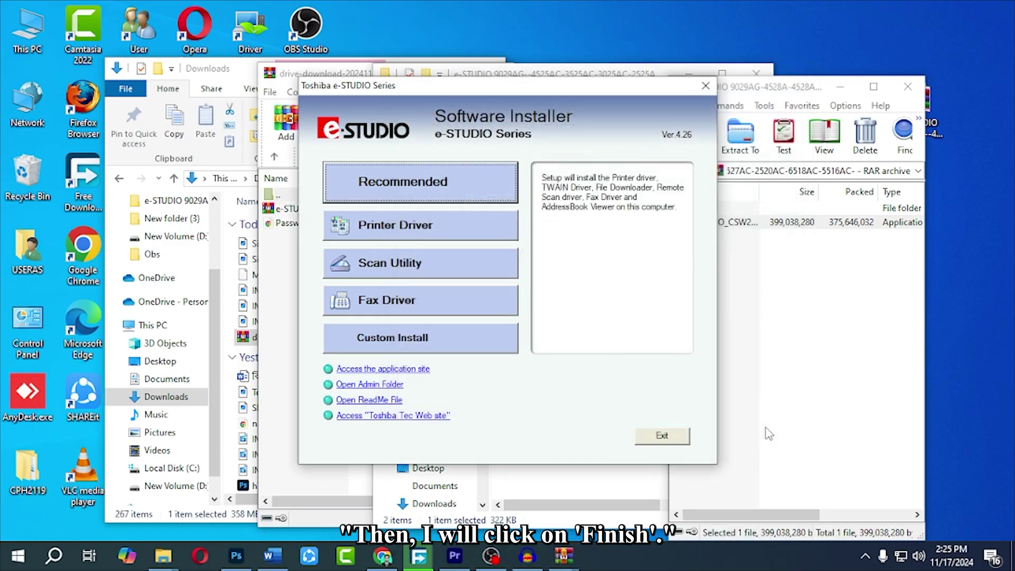
{"action": "left_click", "coordinate": [671, 432]}
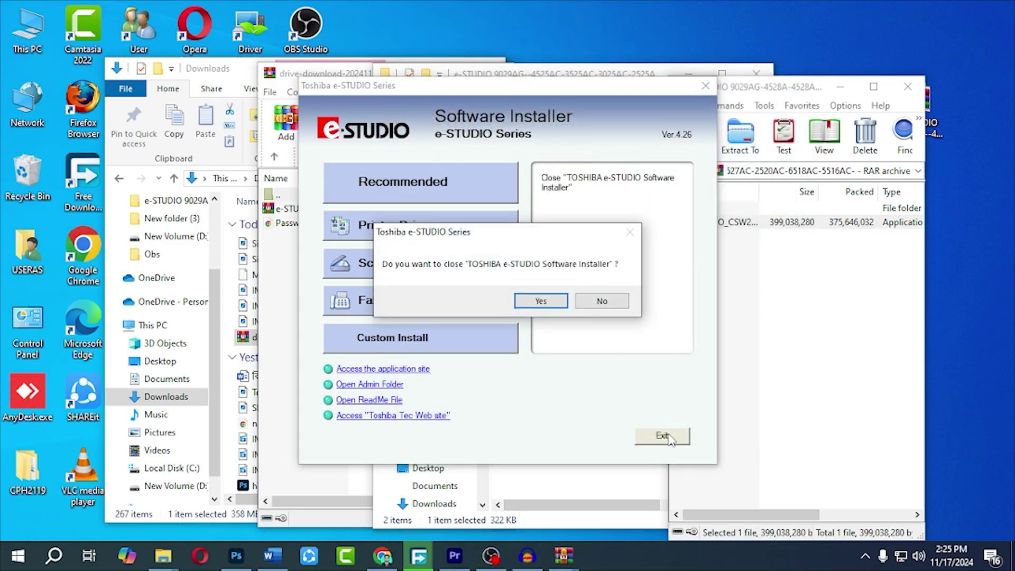
{"action": "left_click", "coordinate": [561, 300]}
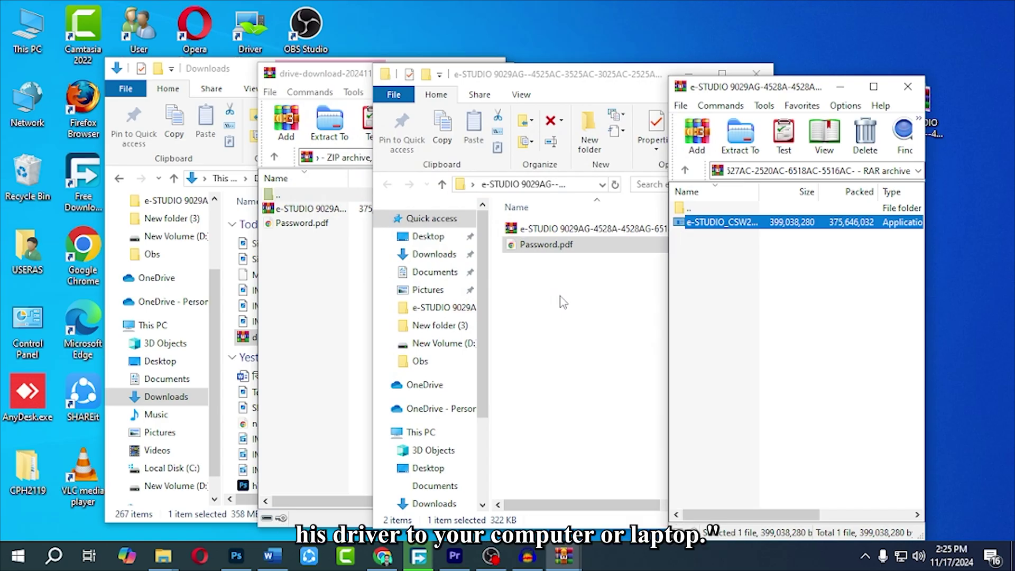
Close the WinRAR and File Explorer windows and start a new Chrome tab.
{"action": "left_click", "coordinate": [907, 86]}
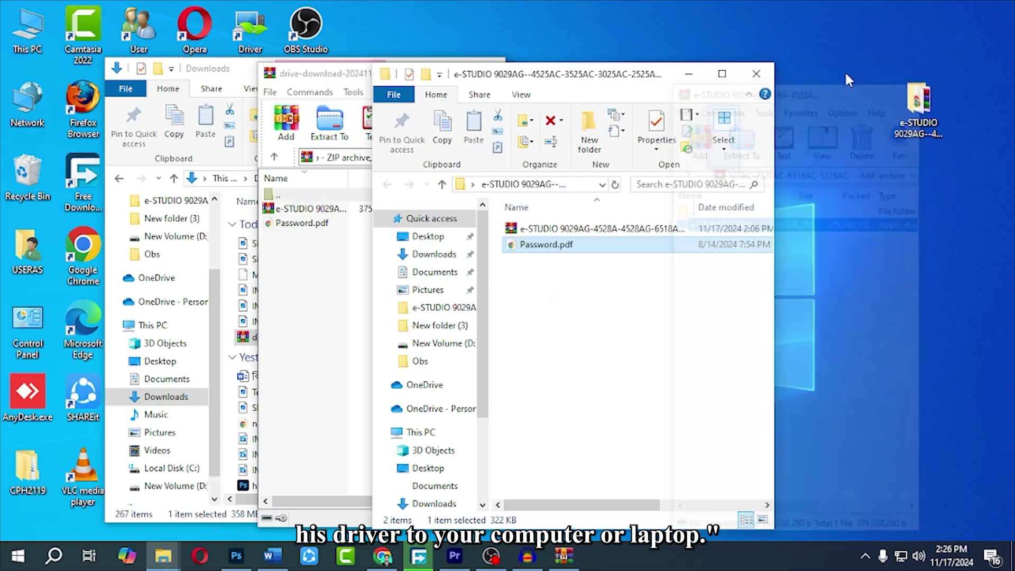
{"action": "left_click", "coordinate": [756, 74]}
{"action": "left_click", "coordinate": [496, 72]}
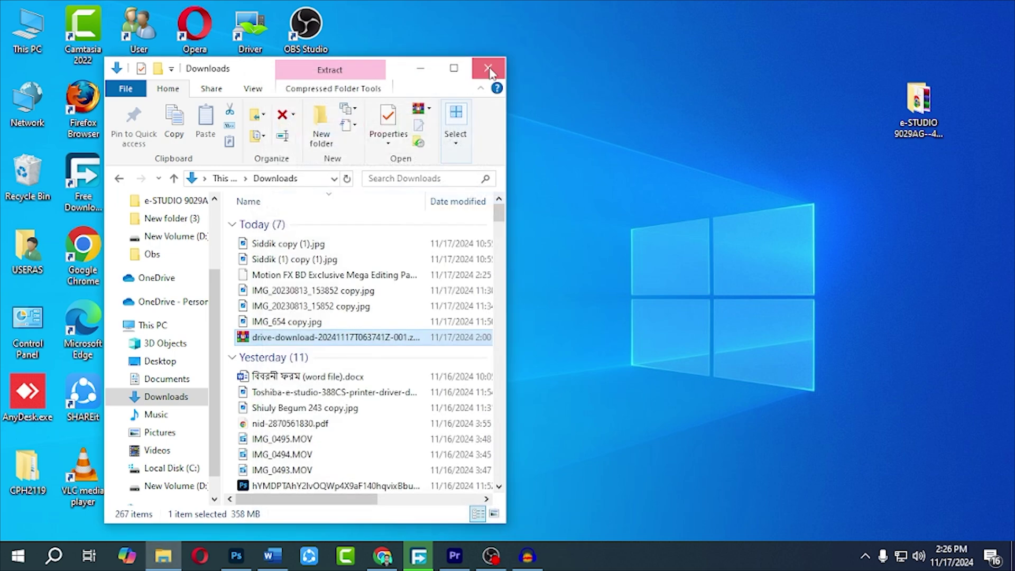
{"action": "left_click", "coordinate": [497, 71]}
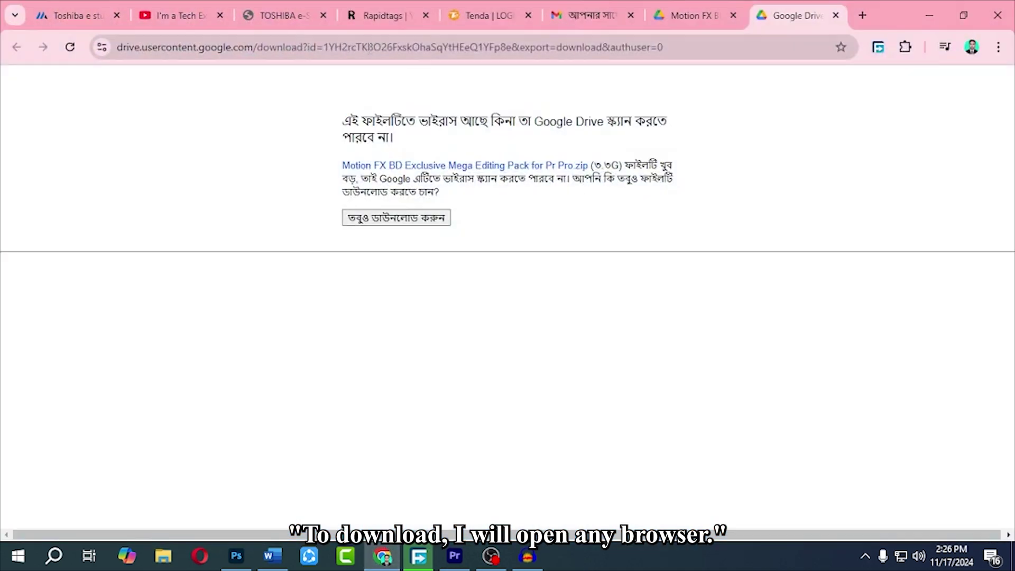
{"action": "left_click", "coordinate": [862, 16]}
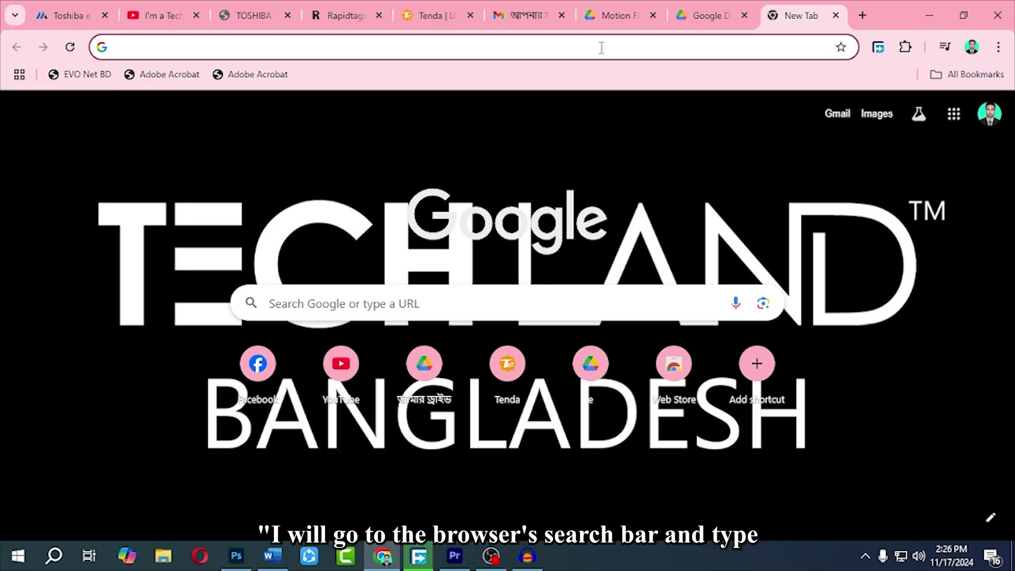
Load softwareshopbd.com in the new tab.
{"action": "type", "text": "sof"}
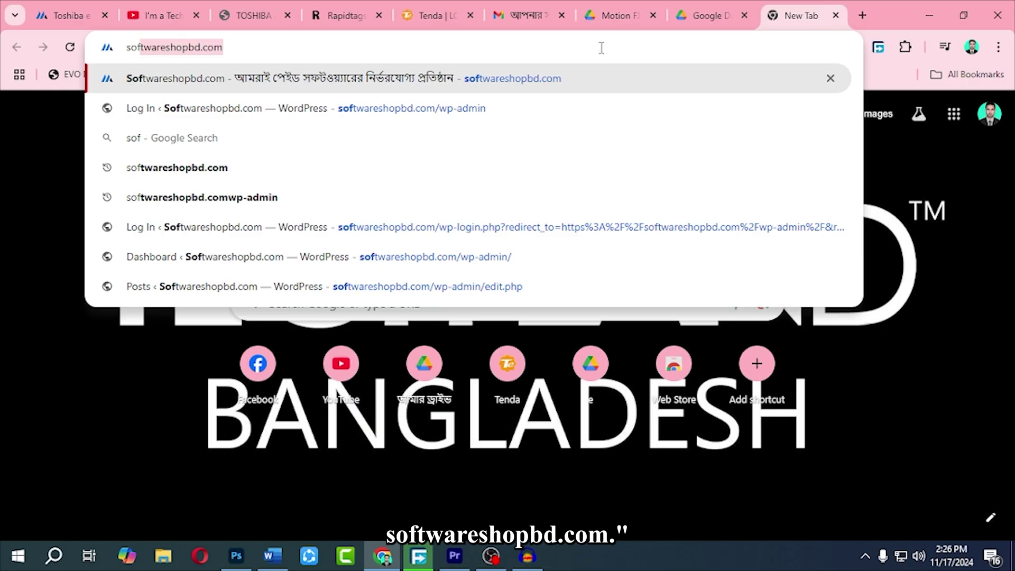
{"action": "type", "text": "tw"}
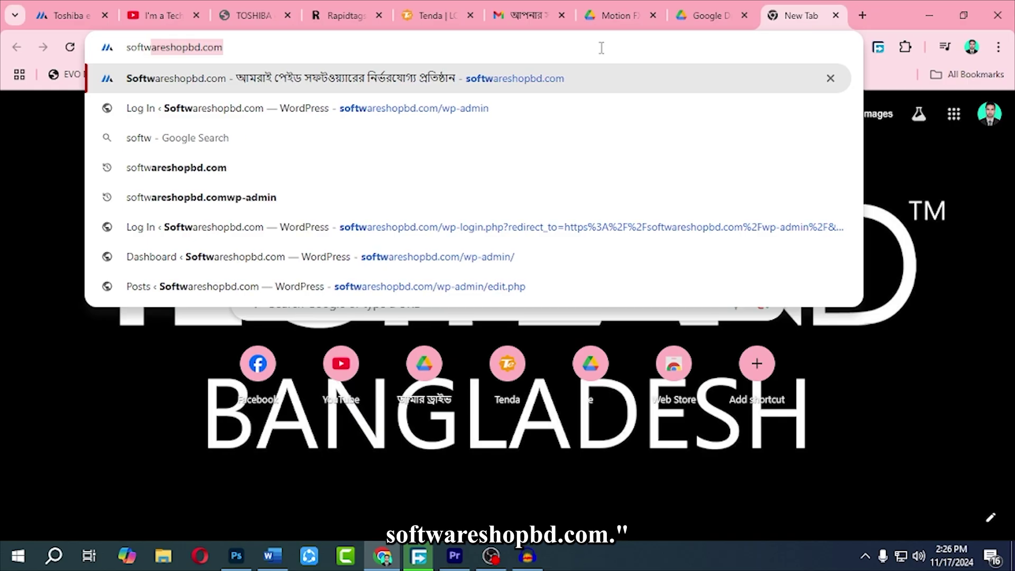
{"action": "key", "text": "Return"}
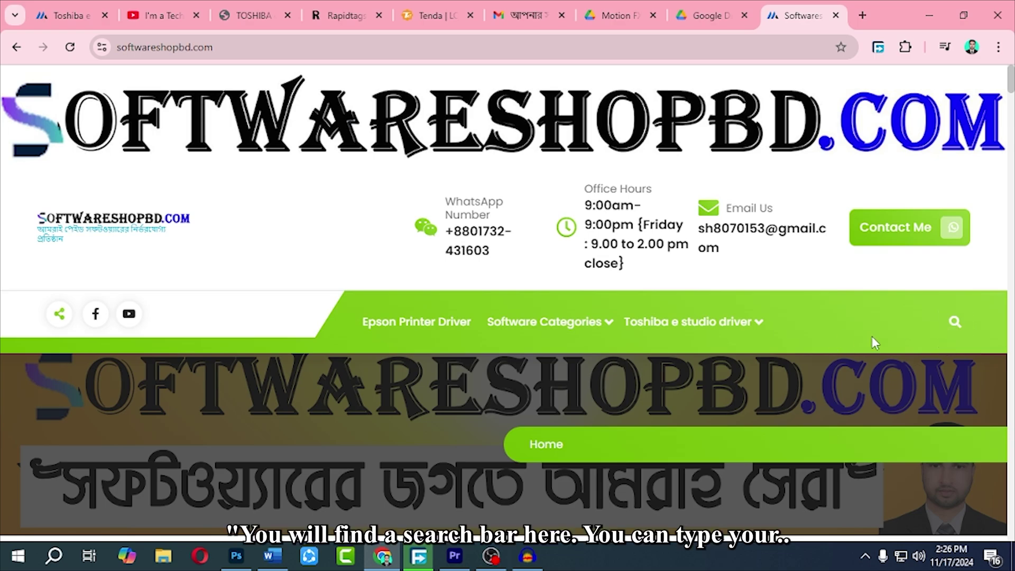
Search softwareshopbd.com for 8518a and scroll through the results.
{"action": "left_click", "coordinate": [954, 322]}
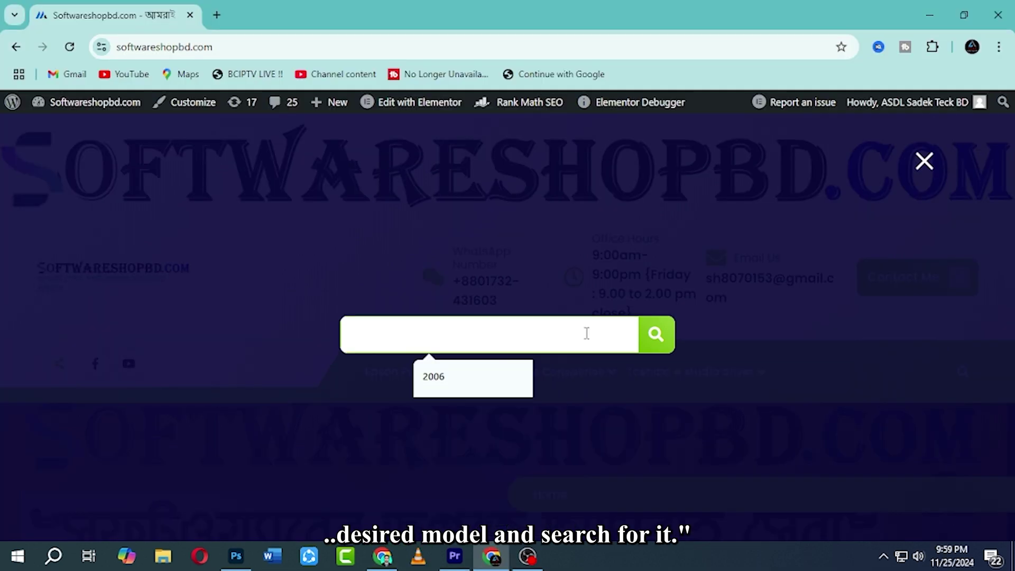
{"action": "type", "text": "5"}
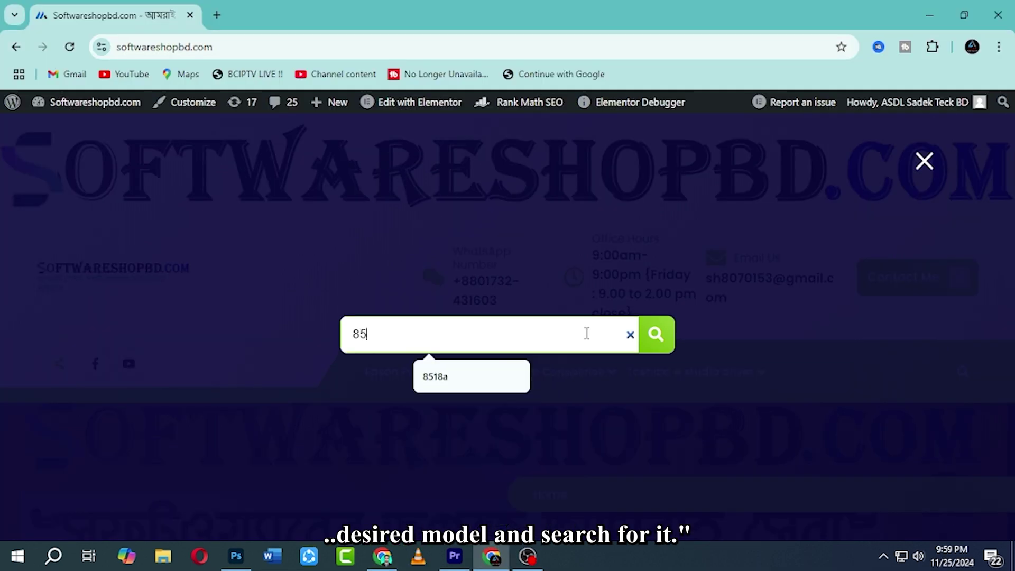
{"action": "type", "text": "18a"}
{"action": "key", "text": "Return"}
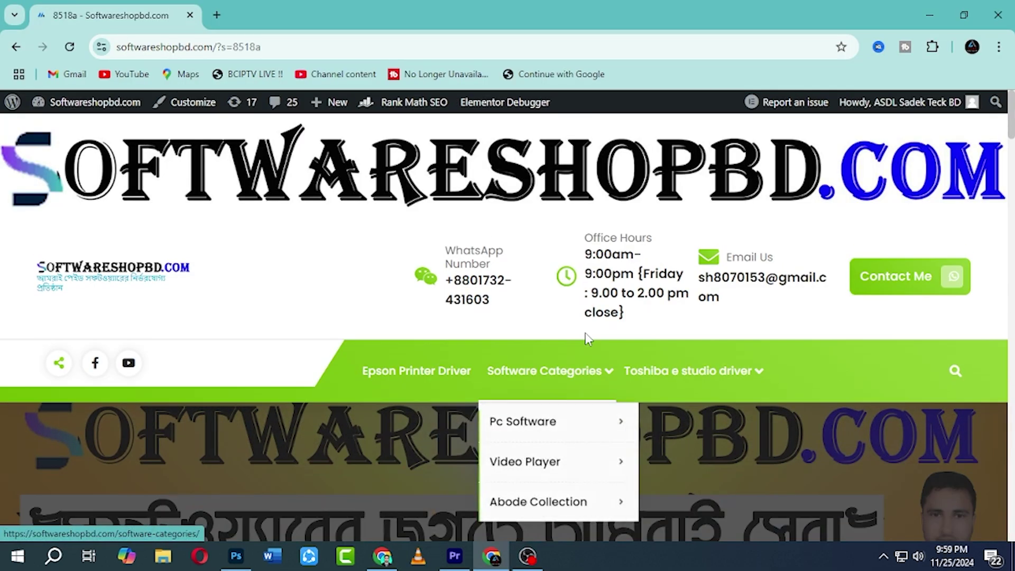
{"action": "scroll", "coordinate": [428, 419], "scroll_direction": "down", "scroll_amount": 4}
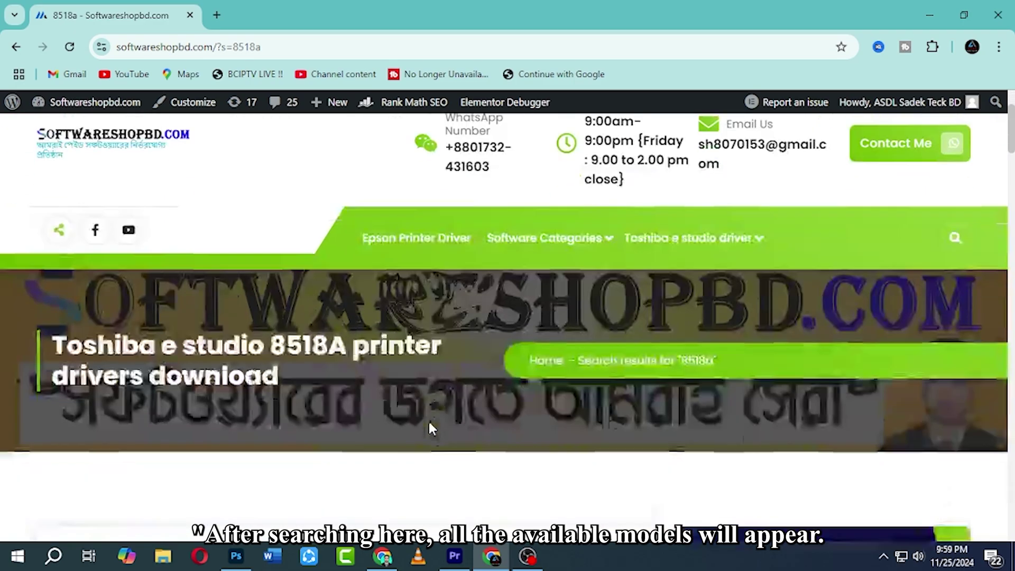
{"action": "scroll", "coordinate": [433, 428], "scroll_direction": "down", "scroll_amount": 4}
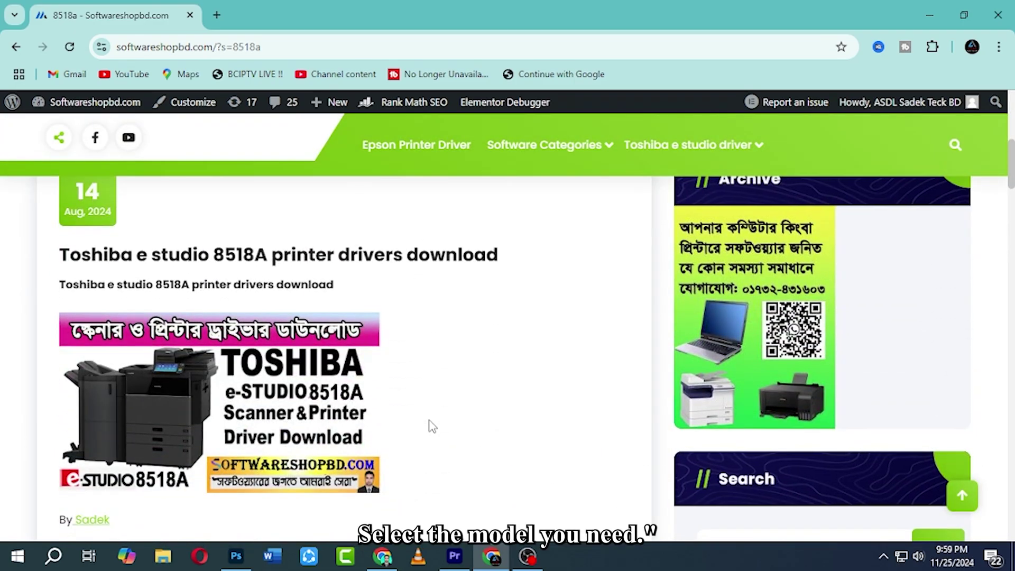
{"action": "scroll", "coordinate": [432, 425], "scroll_direction": "down", "scroll_amount": 1}
{"action": "scroll", "coordinate": [432, 426], "scroll_direction": "down", "scroll_amount": 3}
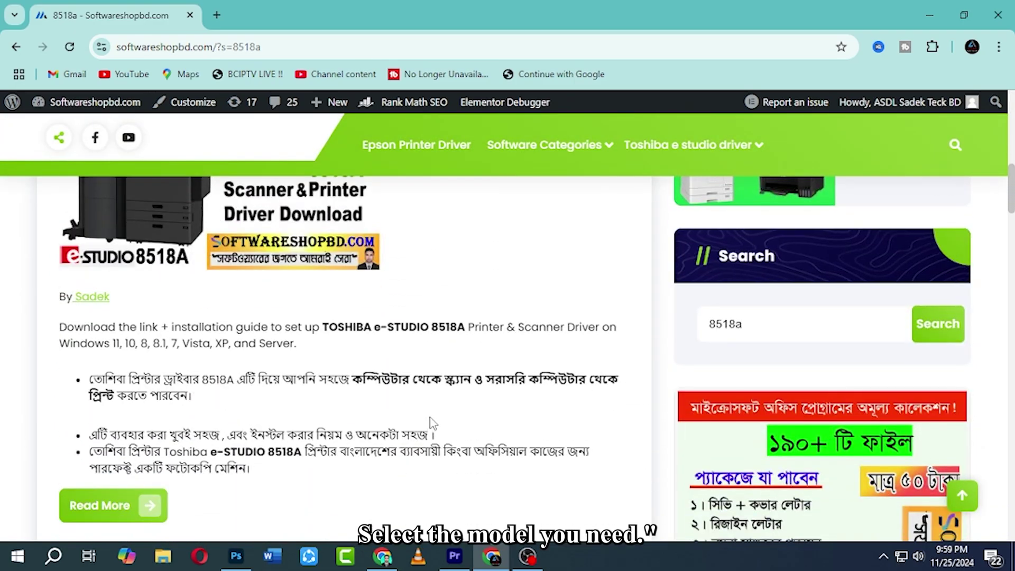
{"action": "scroll", "coordinate": [433, 423], "scroll_direction": "down", "scroll_amount": 1}
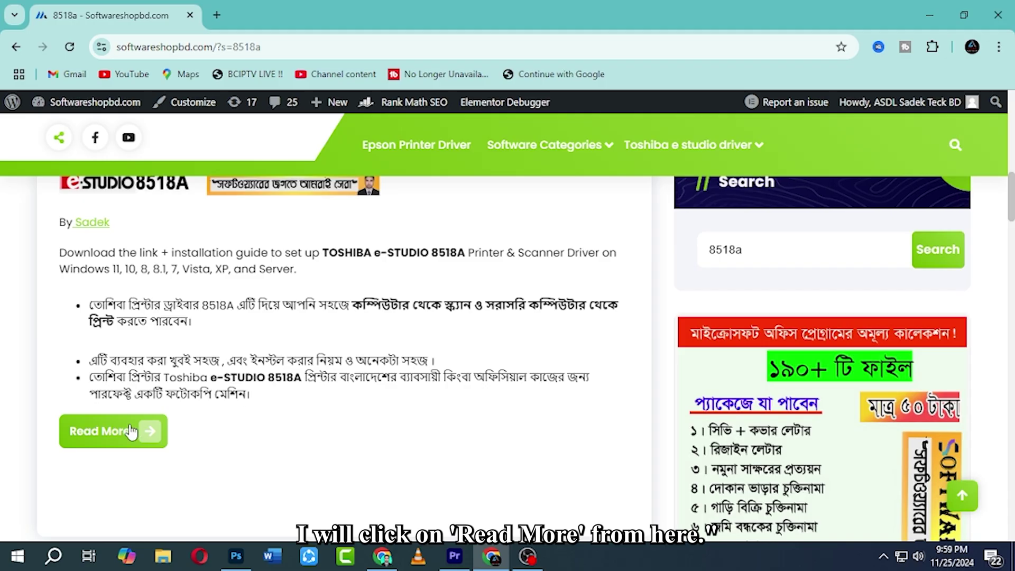
Open the 8518A driver article and follow its 'Donload Here' link.
{"action": "left_click", "coordinate": [125, 438]}
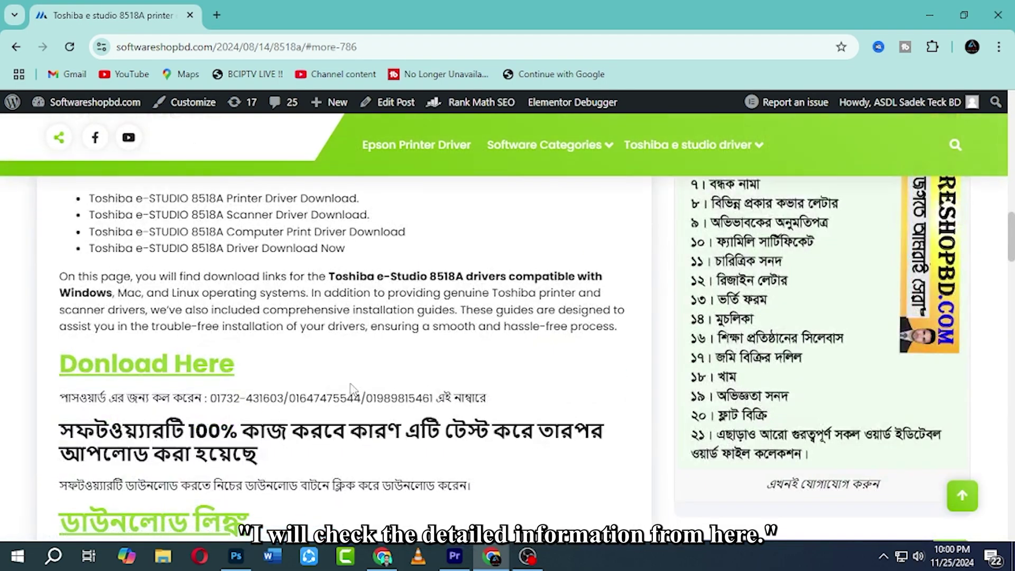
{"action": "scroll", "coordinate": [415, 357], "scroll_direction": "up", "scroll_amount": 4}
{"action": "scroll", "coordinate": [415, 356], "scroll_direction": "up", "scroll_amount": 10}
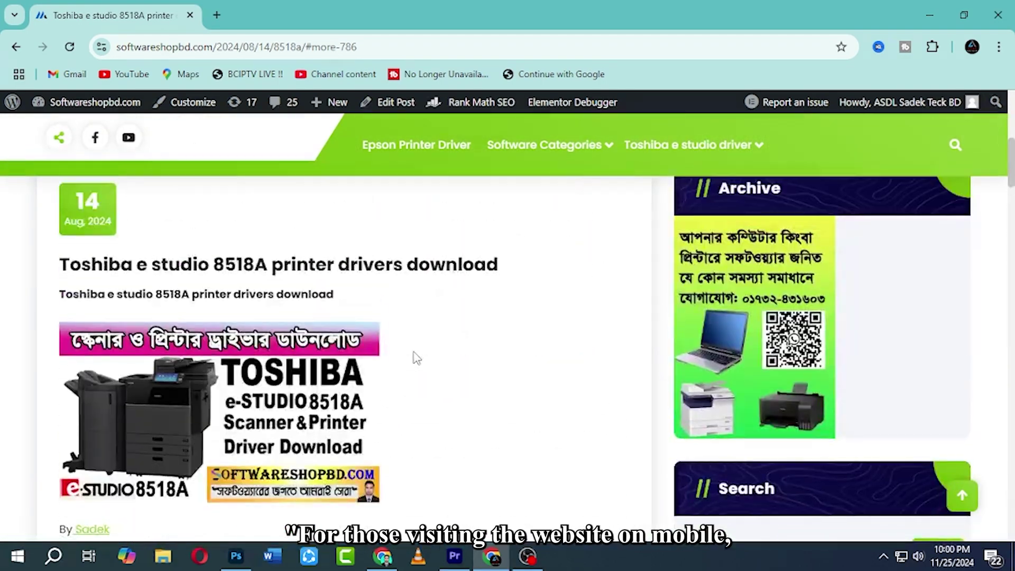
{"action": "scroll", "coordinate": [414, 357], "scroll_direction": "down", "scroll_amount": 9}
{"action": "scroll", "coordinate": [417, 357], "scroll_direction": "down", "scroll_amount": 10}
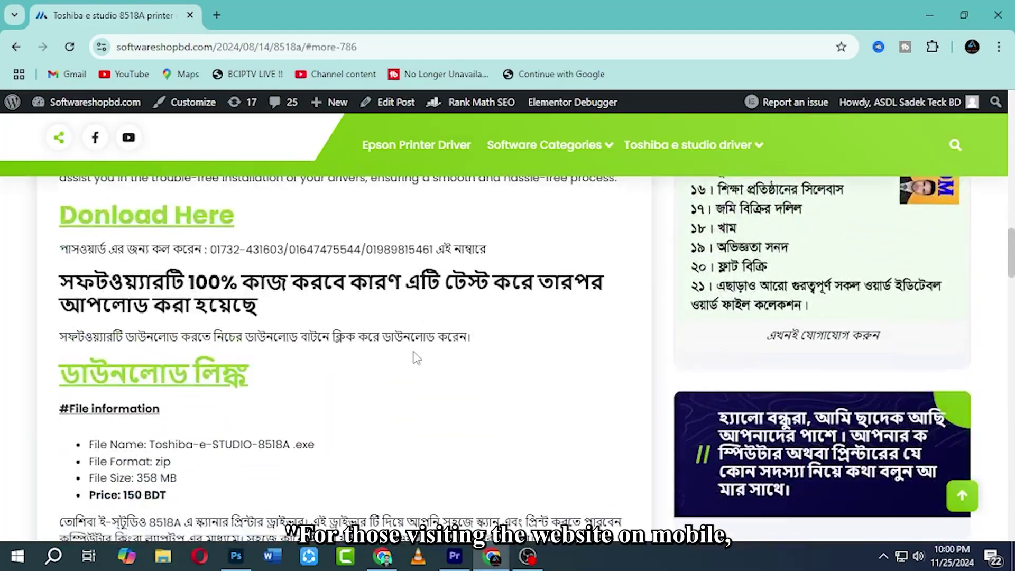
{"action": "scroll", "coordinate": [415, 357], "scroll_direction": "down", "scroll_amount": 2}
{"action": "scroll", "coordinate": [415, 353], "scroll_direction": "up", "scroll_amount": 2}
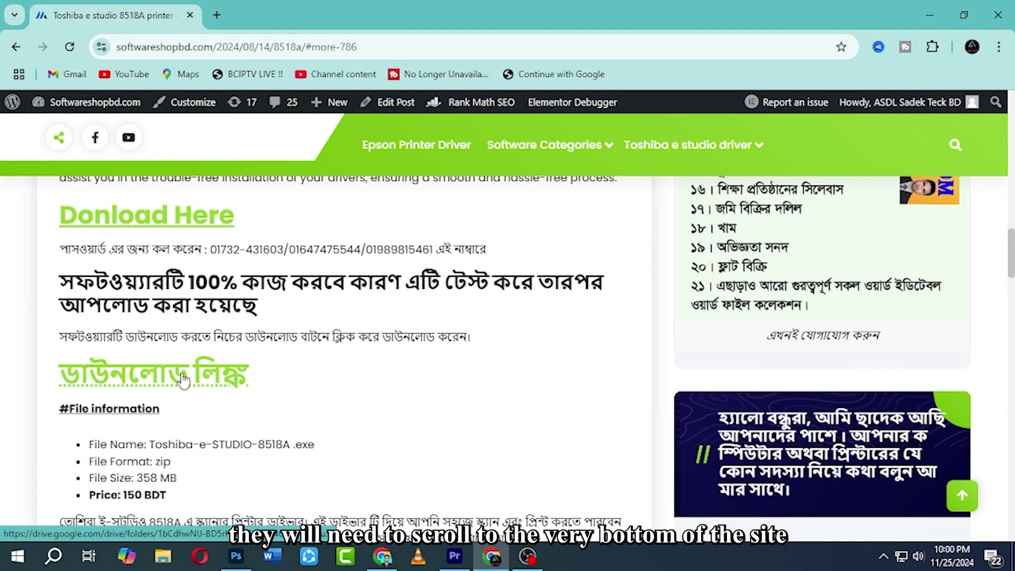
{"action": "left_click", "coordinate": [179, 228]}
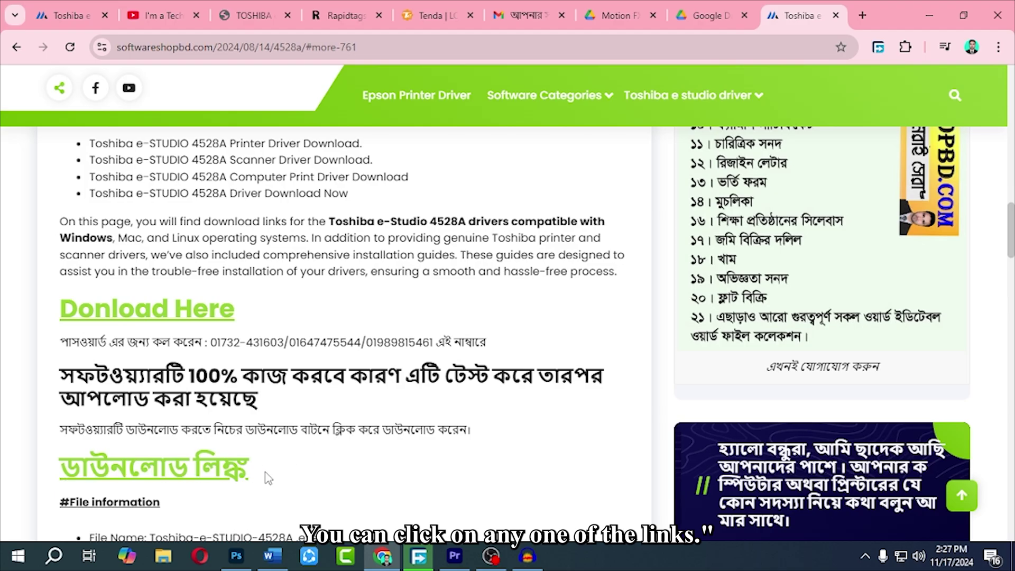
Download Password.pdf and the e-STUDIO 9029AG driver together as a zip from the shared Drive folder.
{"action": "left_click", "coordinate": [168, 319]}
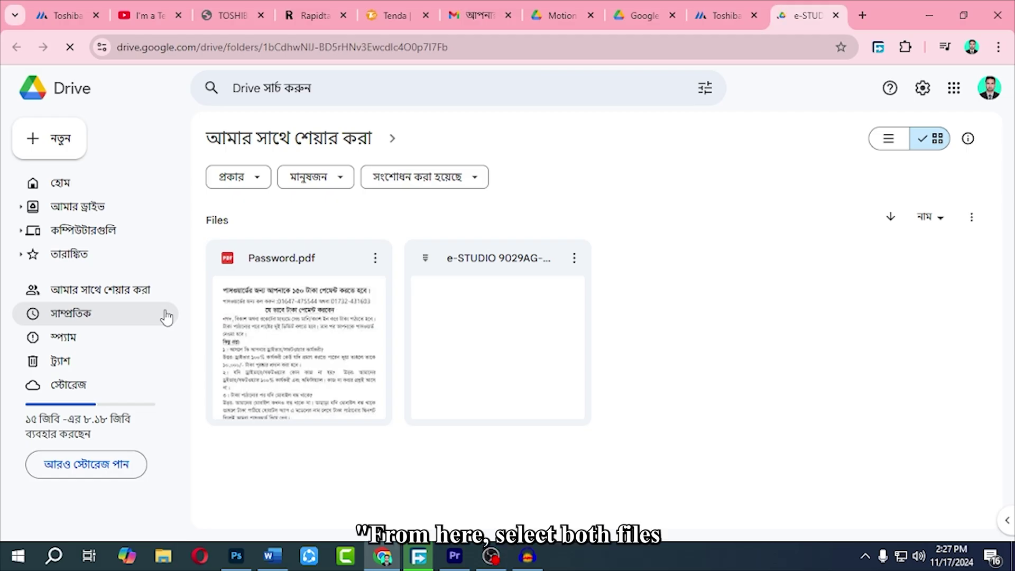
{"action": "left_click_drag", "start_coordinate": [749, 388], "coordinate": [268, 316]}
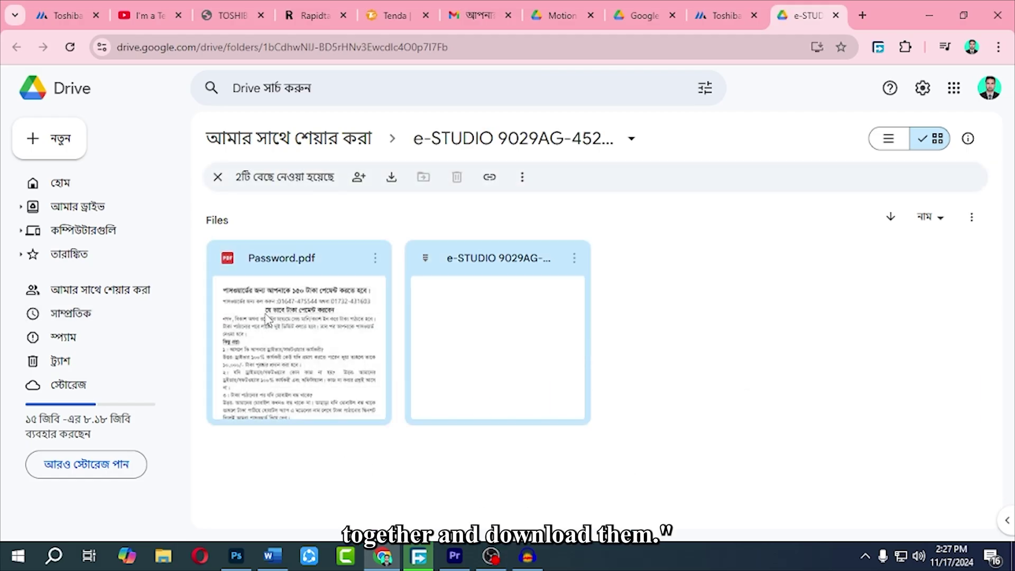
{"action": "right_click", "coordinate": [469, 359]}
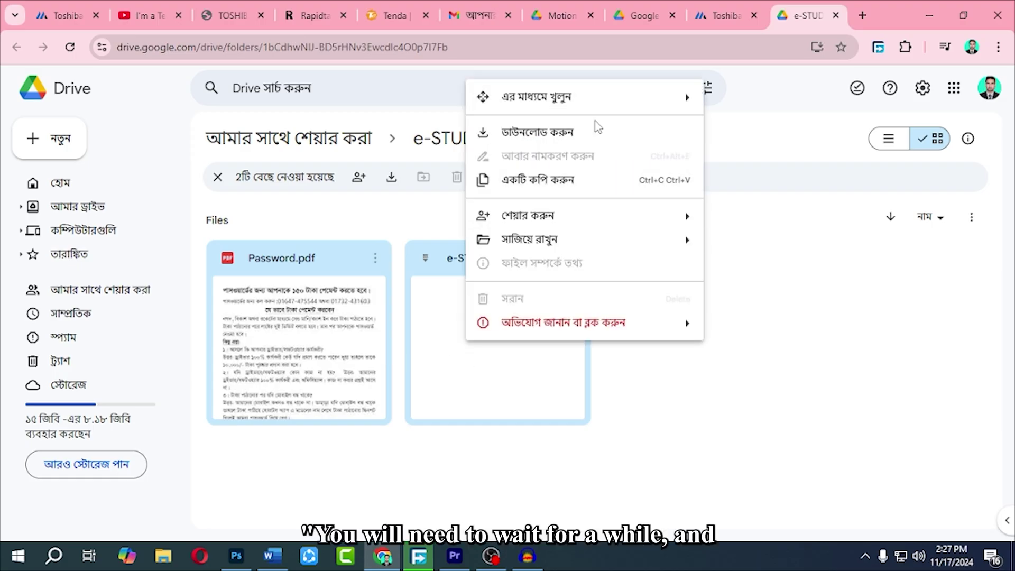
{"action": "left_click", "coordinate": [573, 134]}
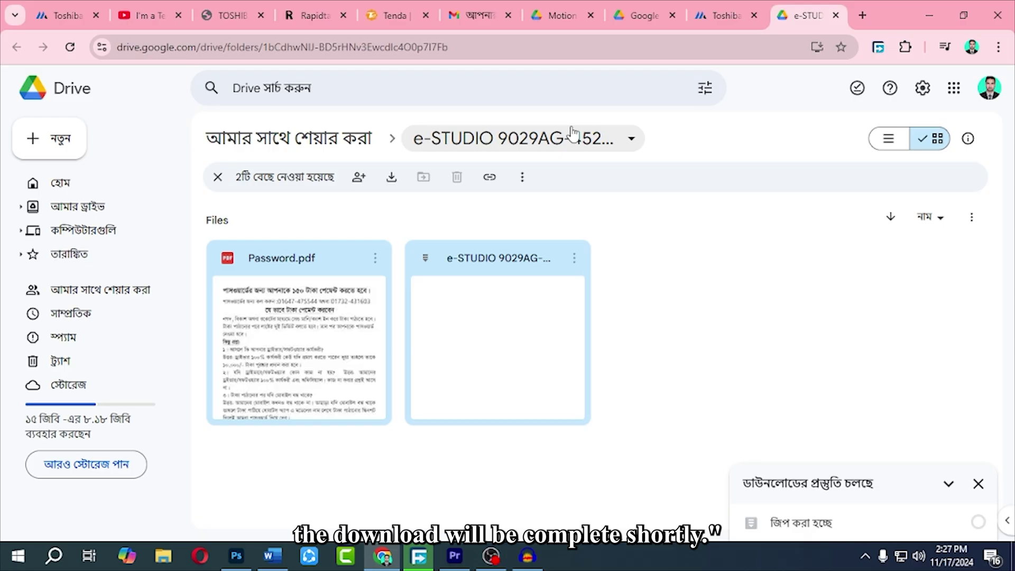
{"action": "key", "text": "ctrl+shift+Tab"}
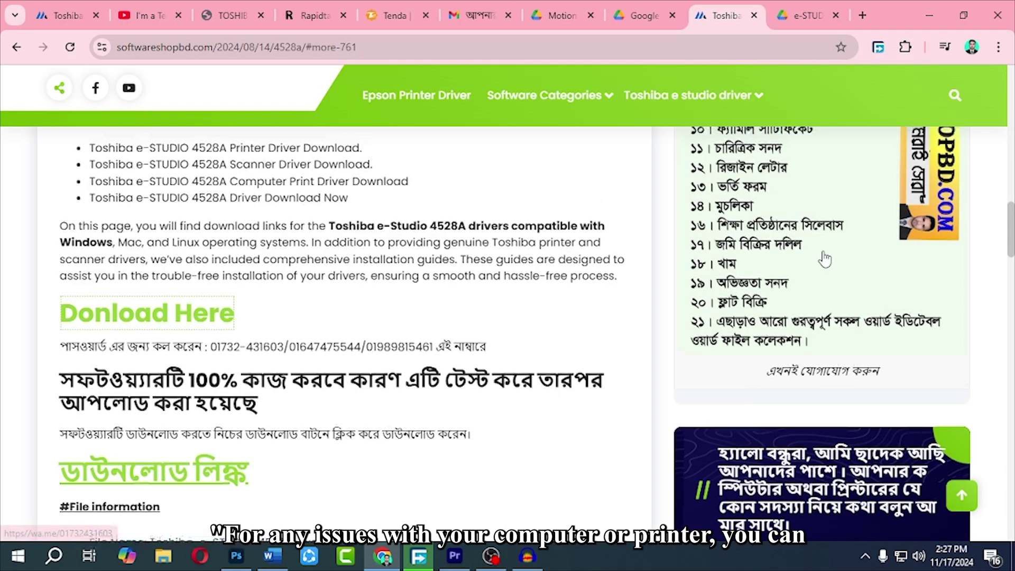
{"action": "scroll", "coordinate": [824, 259], "scroll_direction": "up", "scroll_amount": 15}
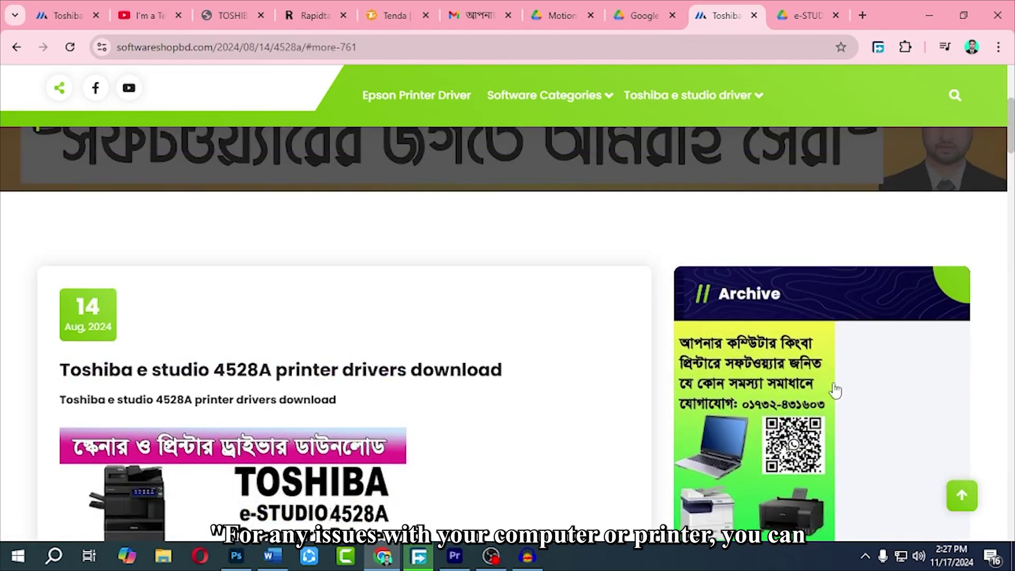
{"action": "scroll", "coordinate": [835, 390], "scroll_direction": "down", "scroll_amount": 6}
{"action": "scroll", "coordinate": [834, 386], "scroll_direction": "up", "scroll_amount": 8}
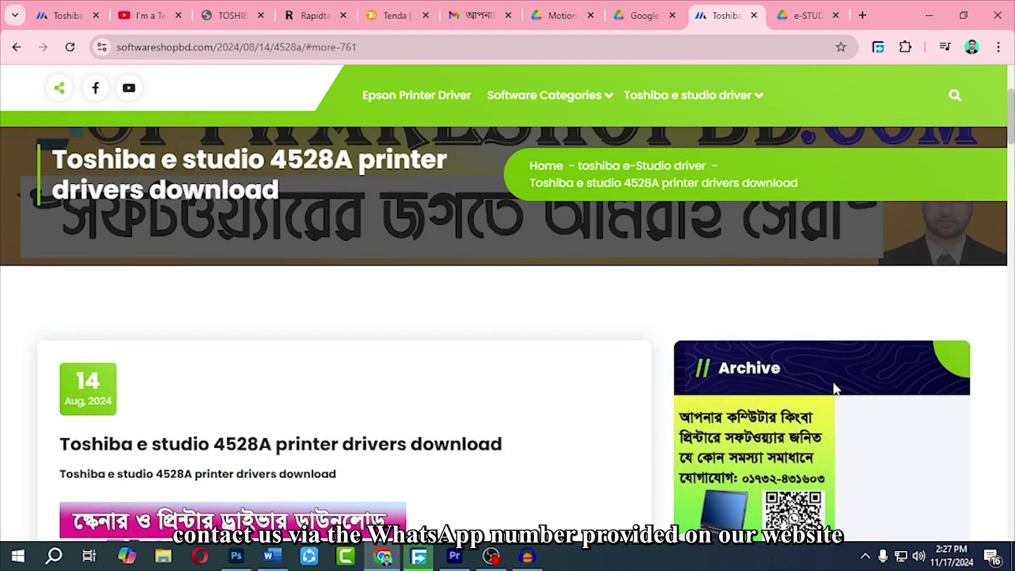
{"action": "scroll", "coordinate": [835, 391], "scroll_direction": "down", "scroll_amount": 2}
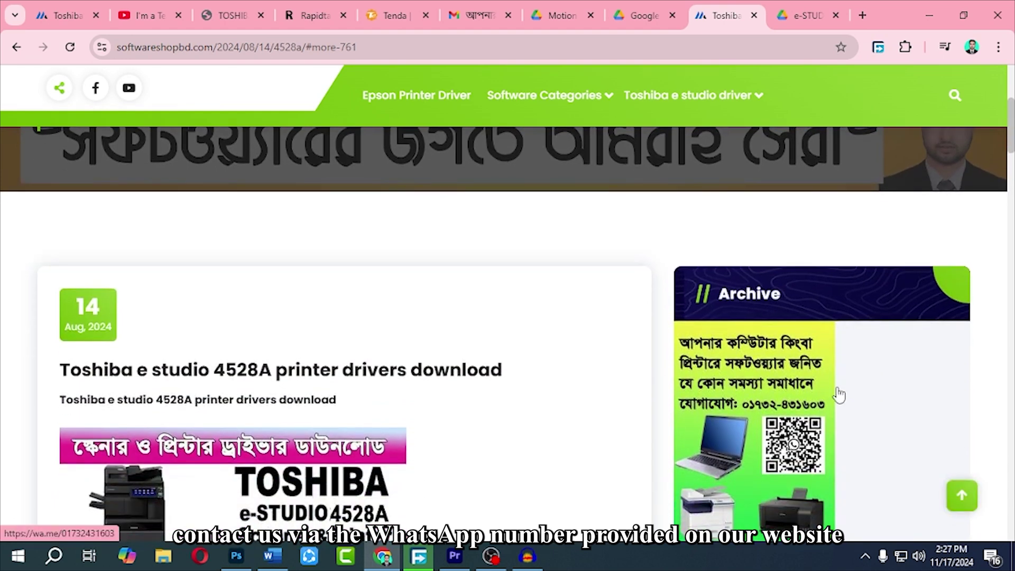